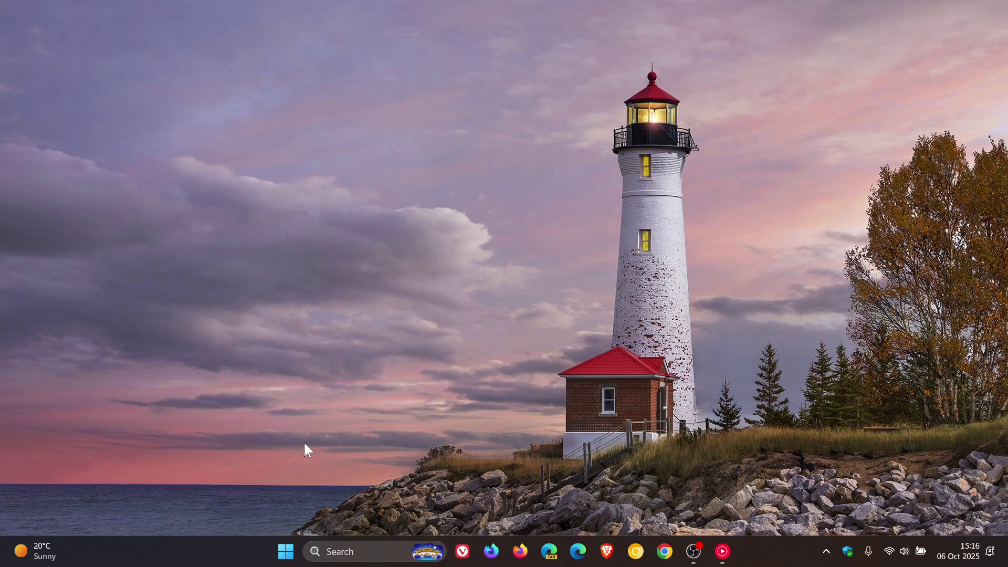
# Step: Open Settings from Start, go to Windows Update, and run Check for updates
pyautogui.click(292, 559)
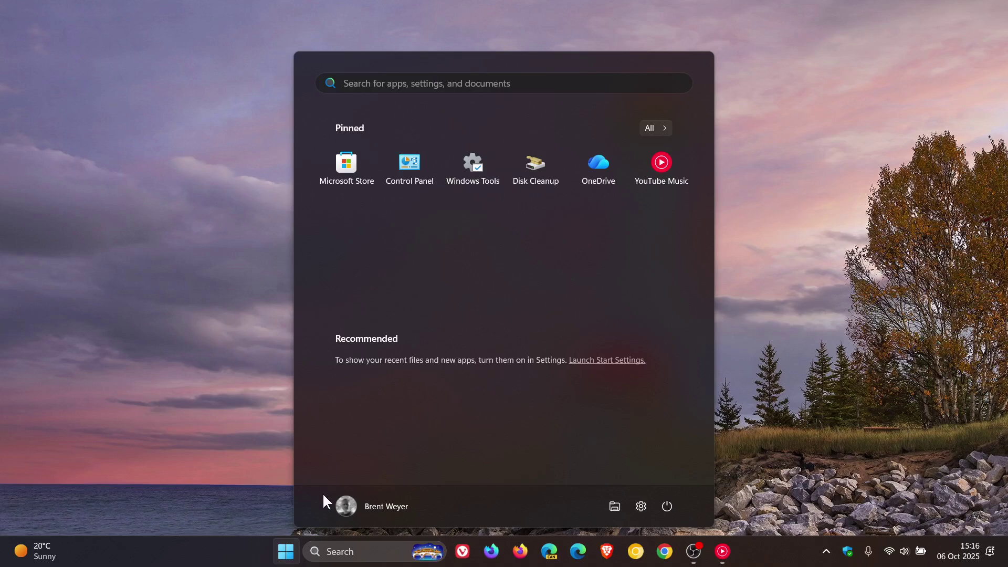
pyautogui.click(641, 506)
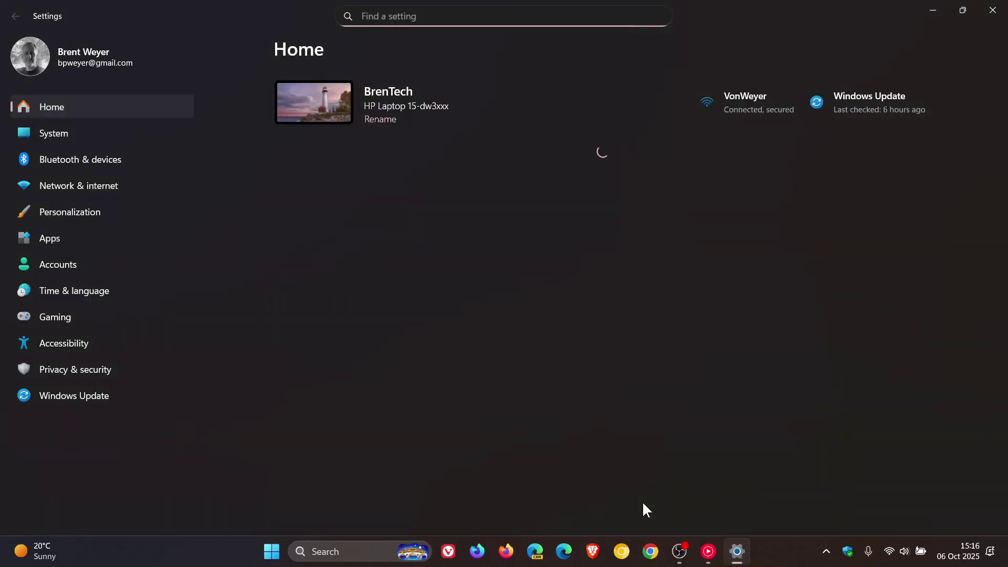
pyautogui.click(110, 399)
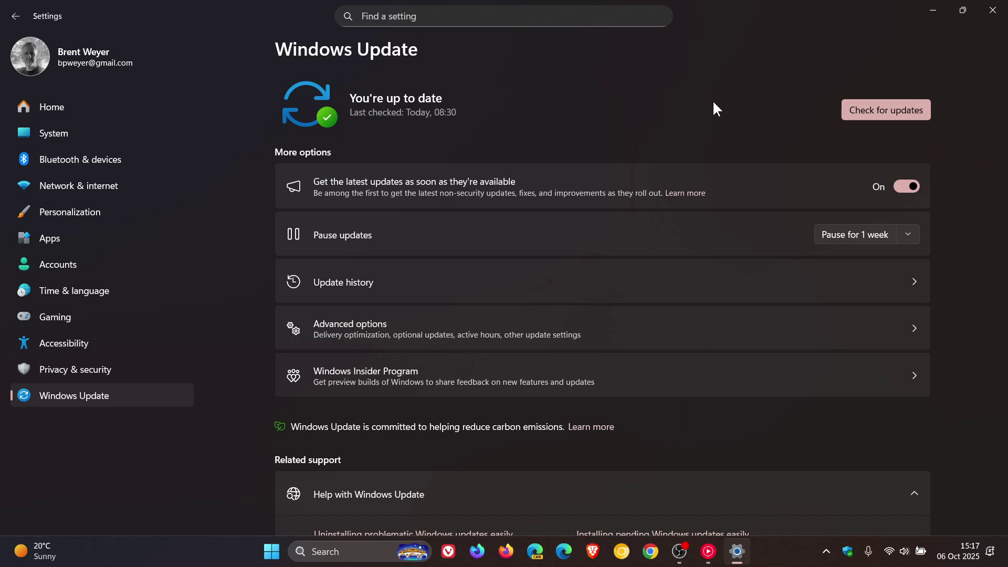
pyautogui.click(877, 110)
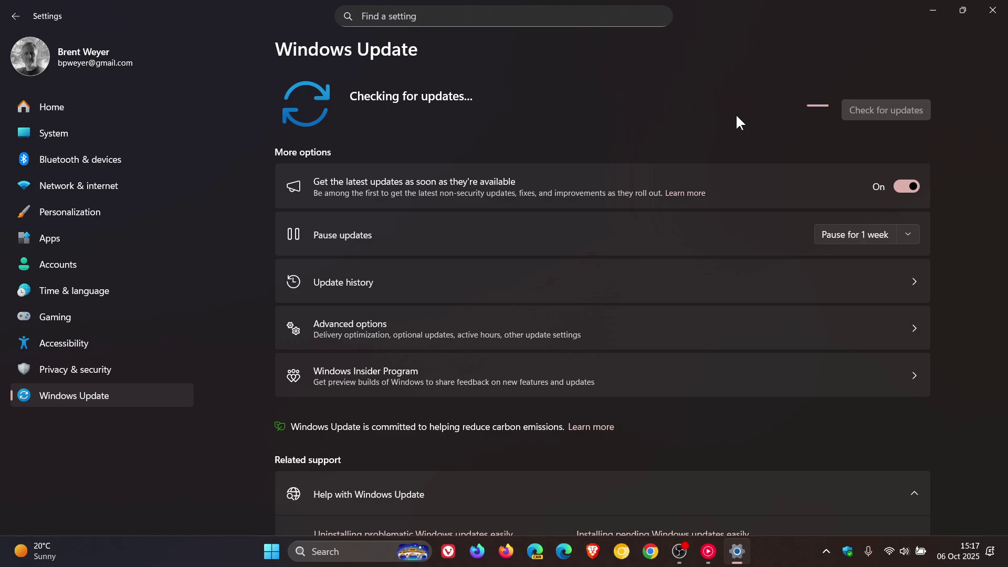
# Step: Open Windows Update's Advanced options page, showing 0 optional updates available
pyautogui.click(606, 329)
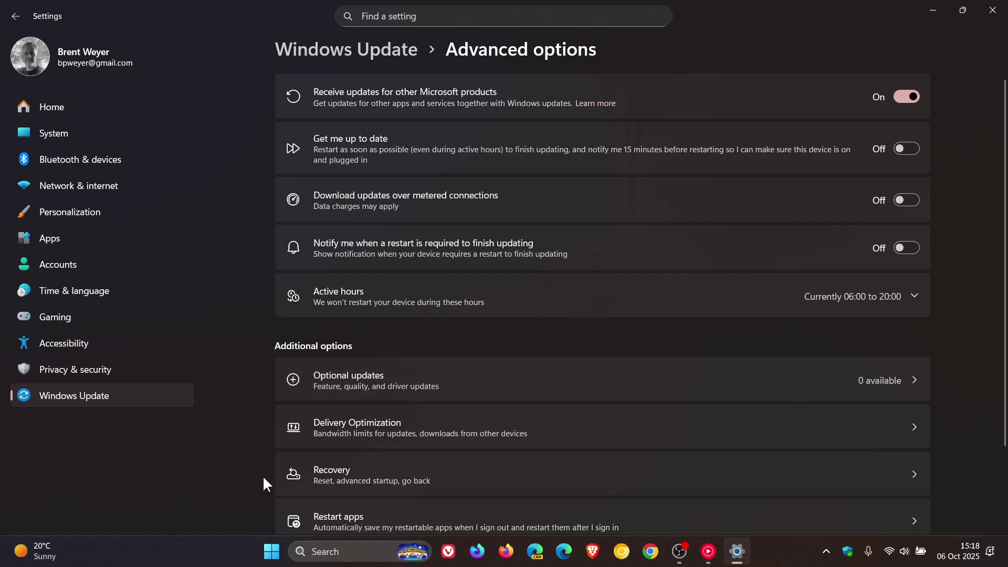
# Step: View the Start menu power options, dismiss them, and minimise the Settings window
pyautogui.click(272, 552)
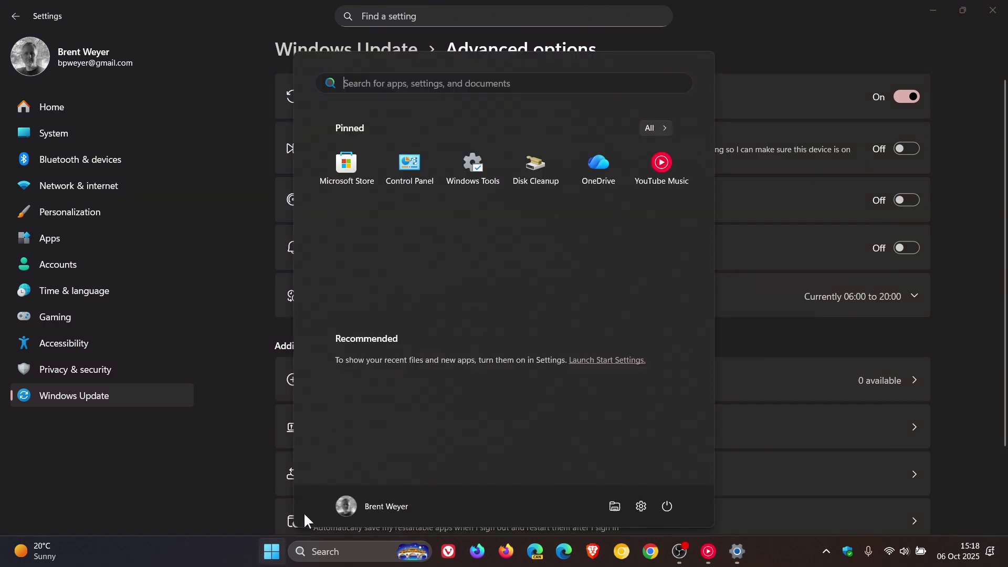
pyautogui.click(667, 506)
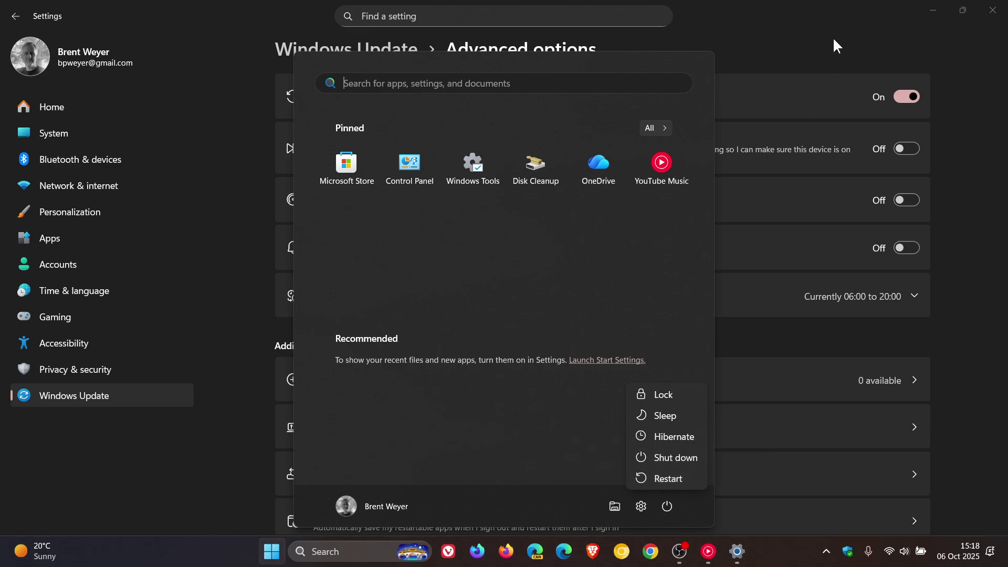
pyautogui.press('Escape')
pyautogui.click(934, 8)
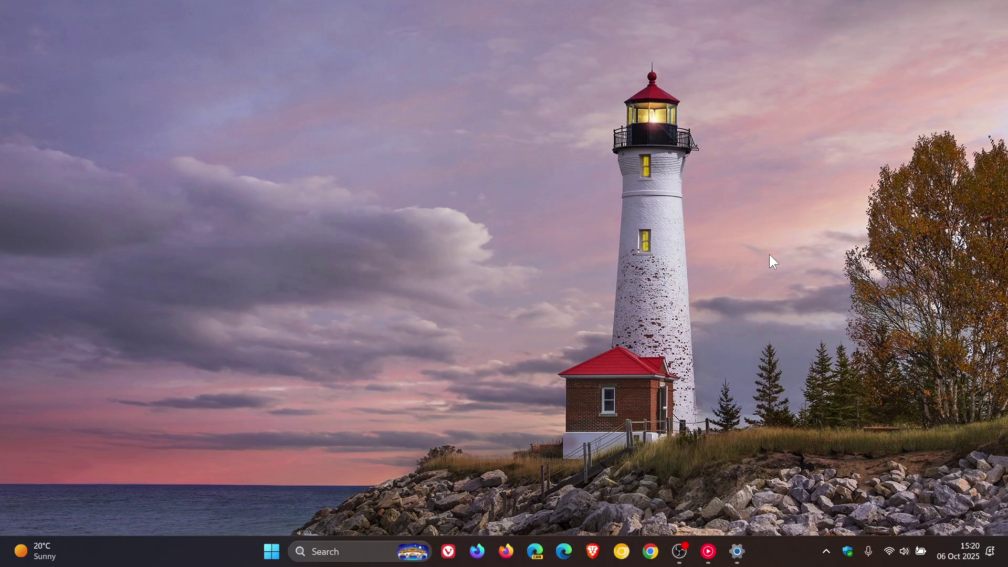
# Step: Search 'advanced' to open System Properties, centre it, and open Performance Settings
pyautogui.click(367, 561)
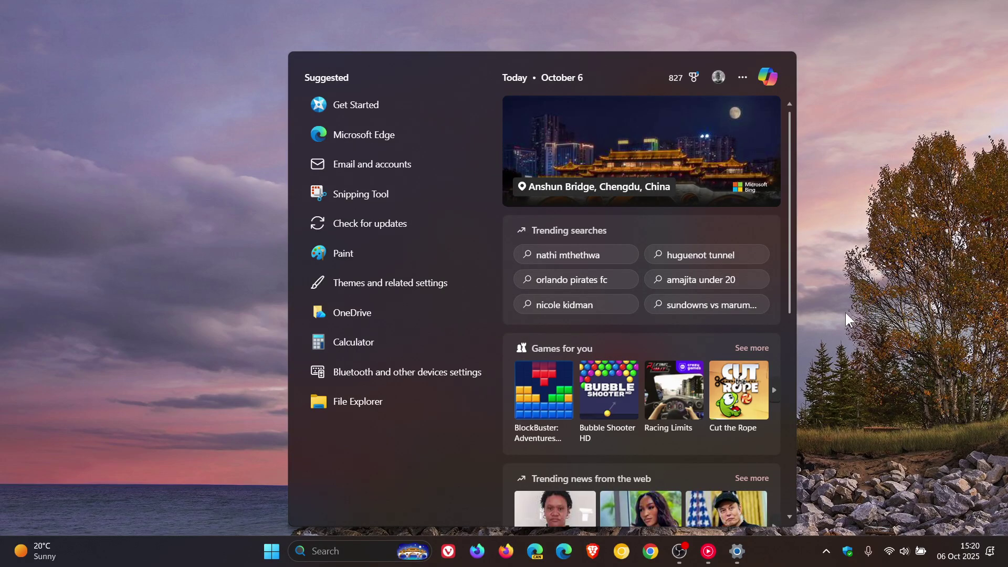
pyautogui.write('advanced-settings')
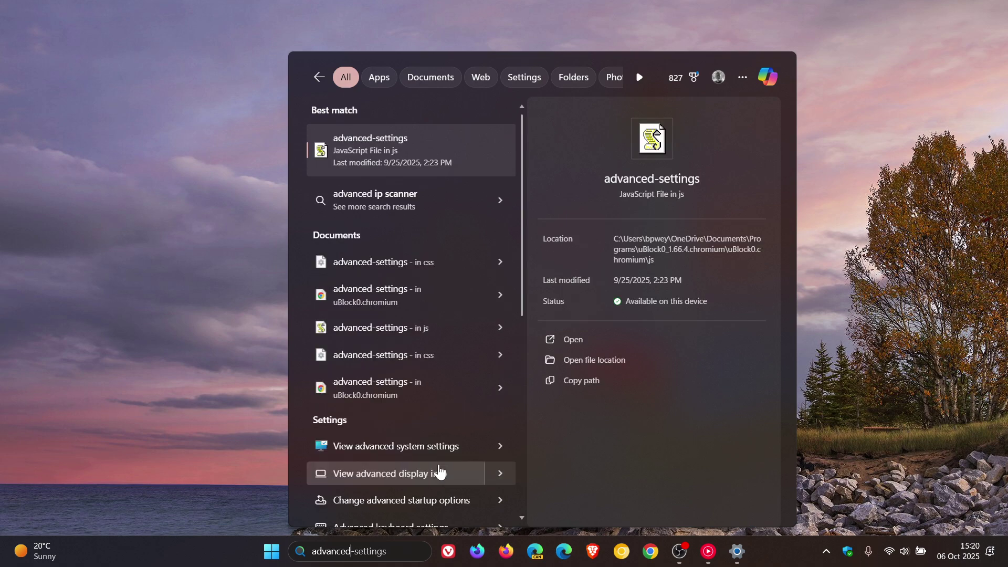
pyautogui.click(412, 446)
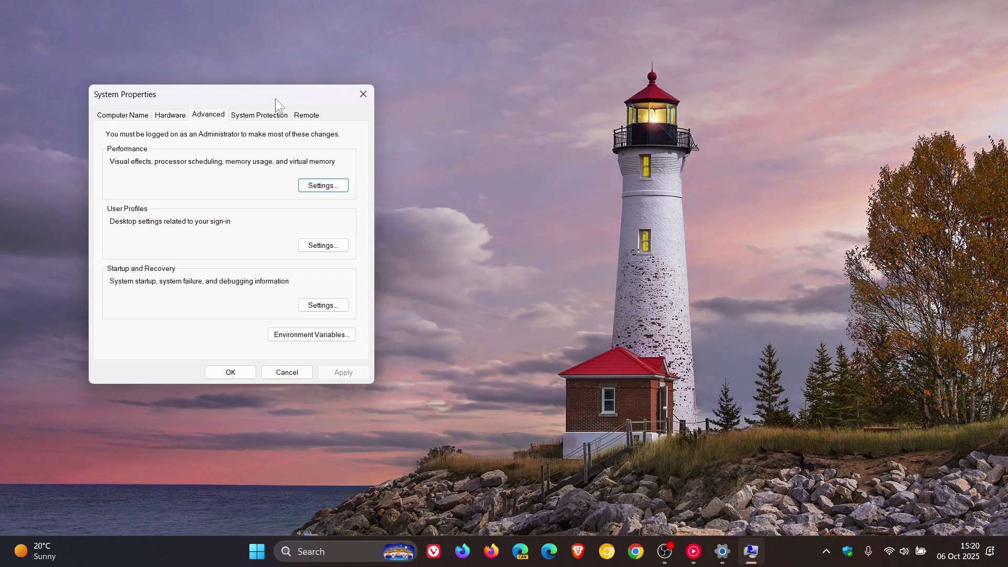
pyautogui.moveTo(275, 99); pyautogui.dragTo(544, 120)
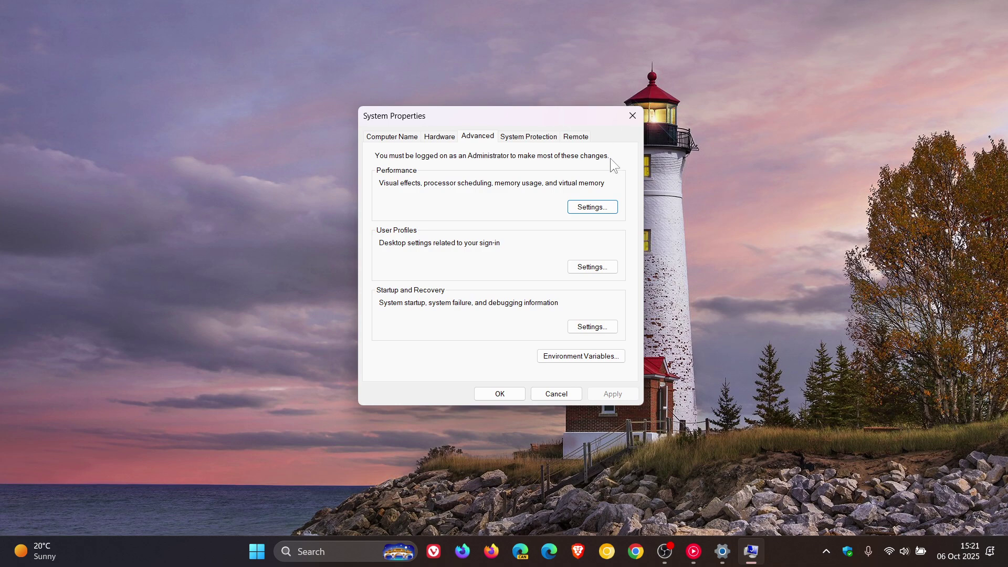
pyautogui.click(594, 205)
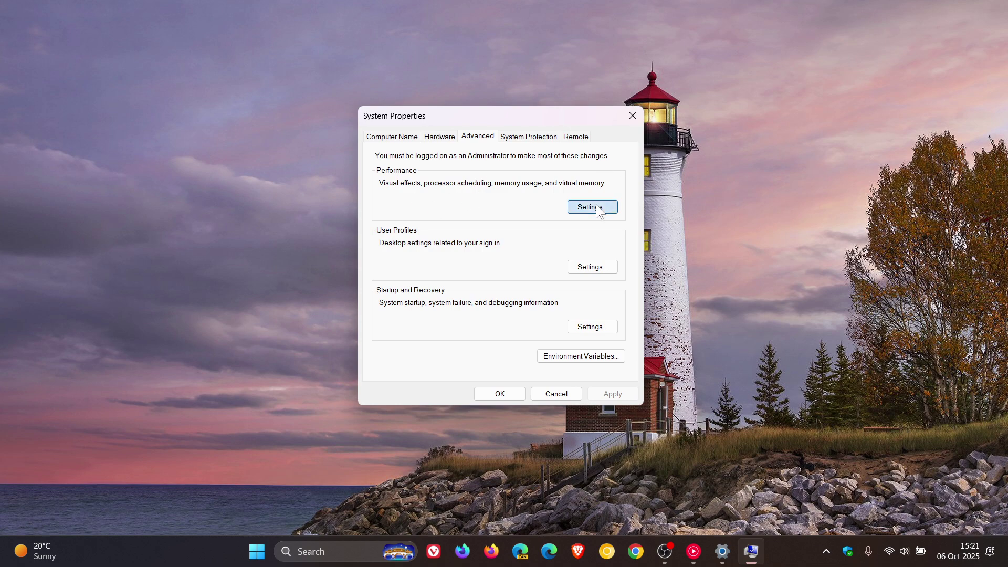
# Step: Check Programs scheduling and the 4608 MB paging file, opening and closing Virtual Memory unchanged
pyautogui.click(449, 148)
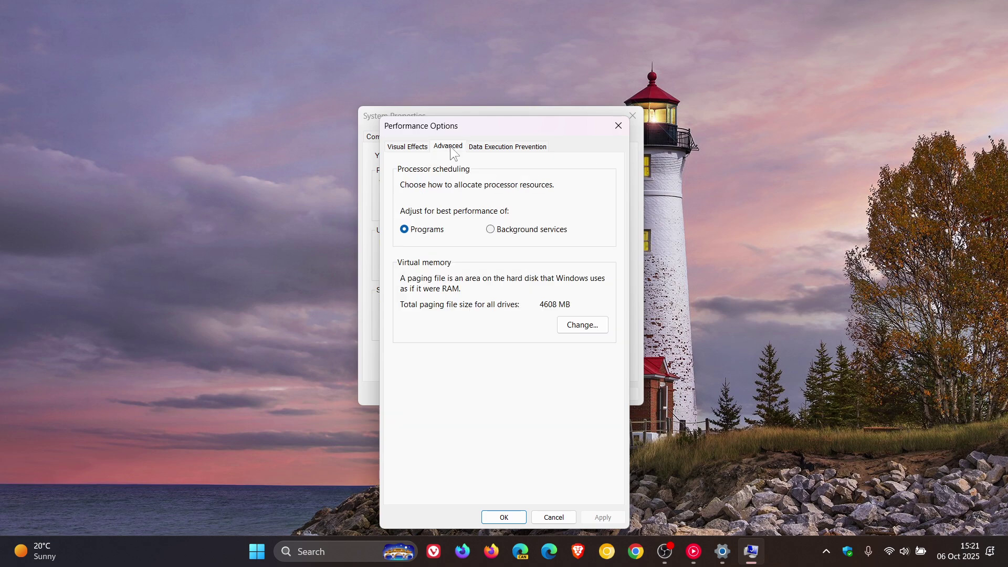
pyautogui.click(576, 325)
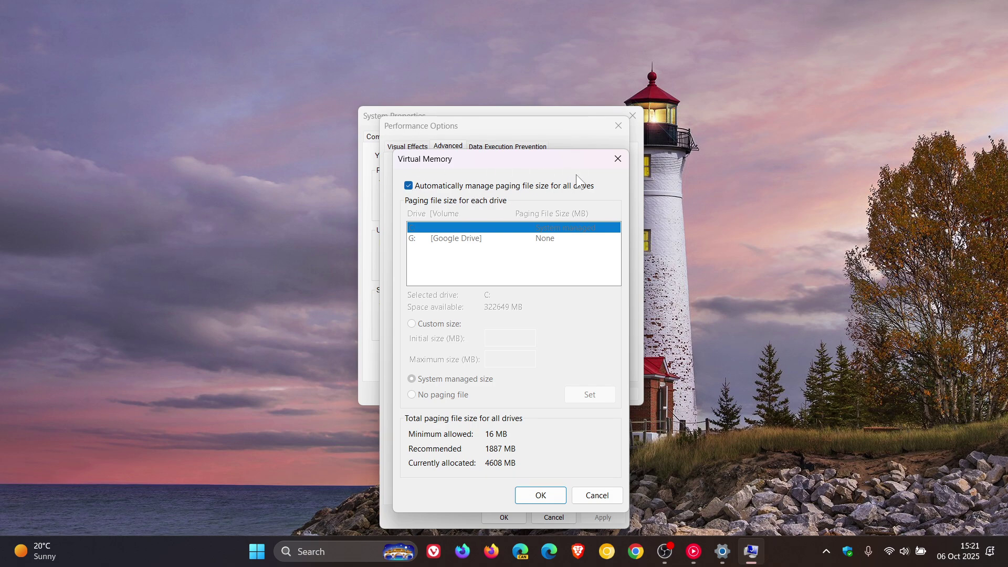
pyautogui.click(617, 163)
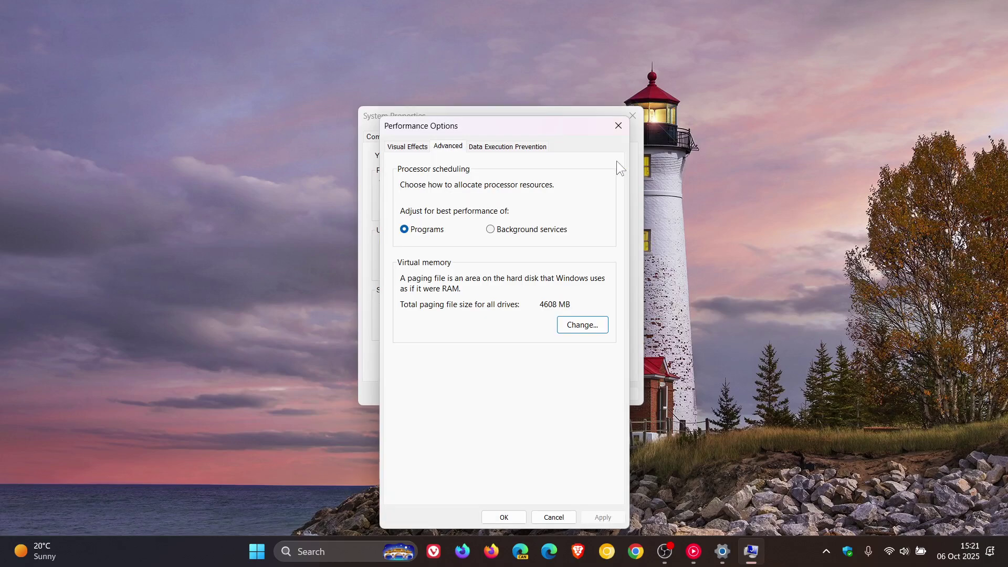
# Step: Show the Visual Effects tab: Custom, animations off, Peek, shadows and smooth fonts on
pyautogui.click(408, 147)
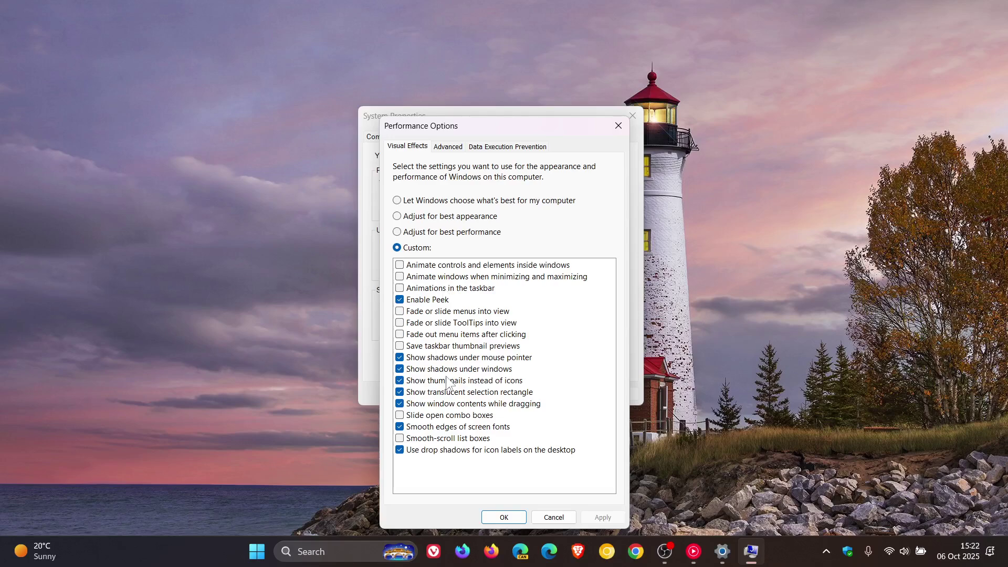
# Step: Close Performance Options and System Properties, then open Settings' Accessibility > Visual effects page
pyautogui.click(618, 126)
pyautogui.click(633, 116)
pyautogui.click(282, 555)
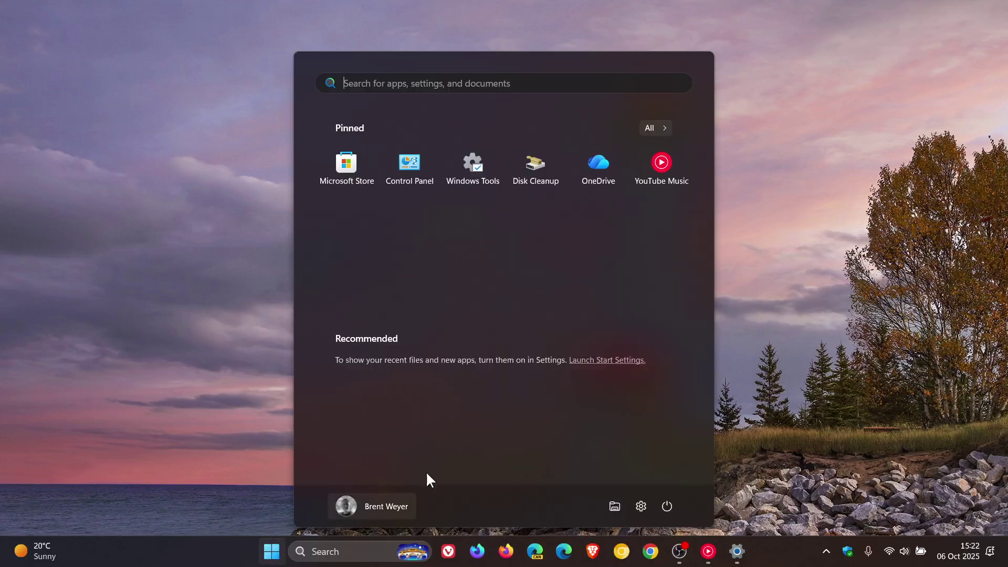
pyautogui.click(640, 506)
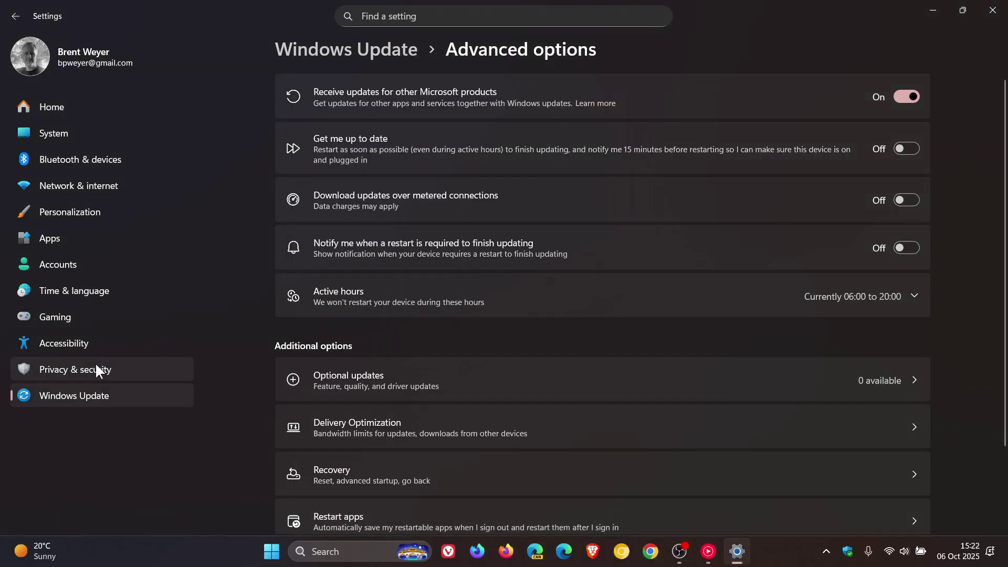
pyautogui.click(90, 344)
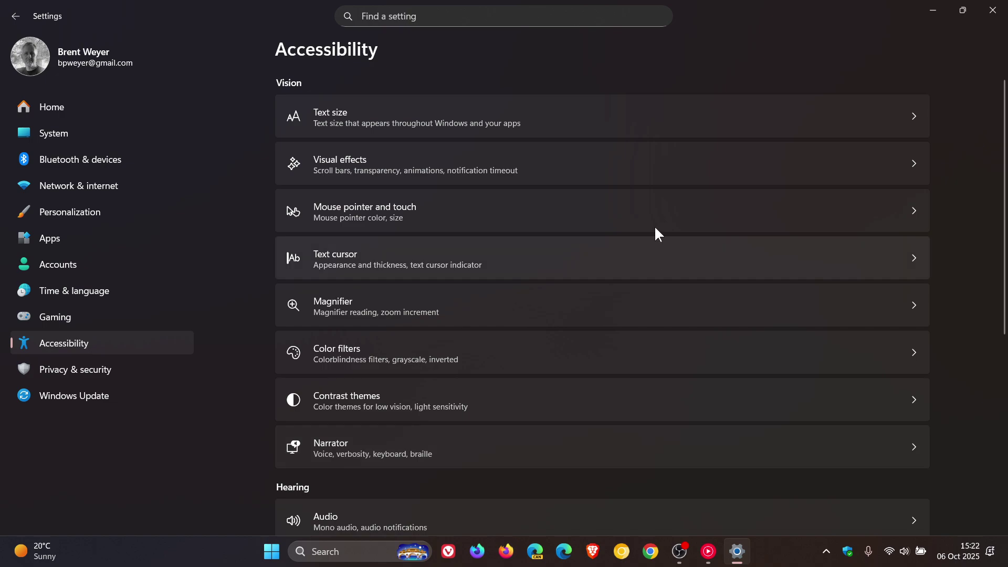
pyautogui.click(635, 157)
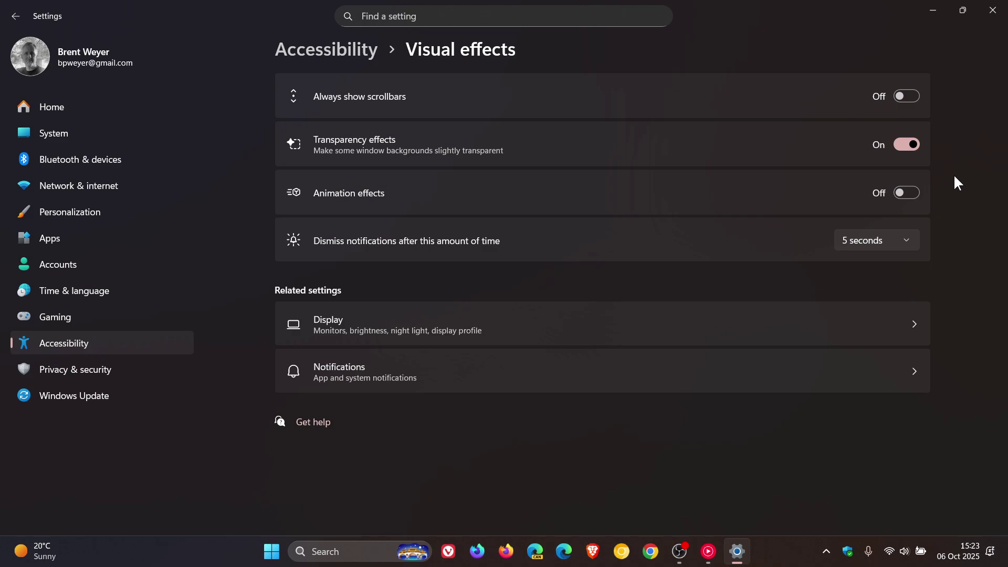
# Step: Go to System > Storage > Temporary files, listing 7,69 MB Temporary Internet Files
pyautogui.click(55, 131)
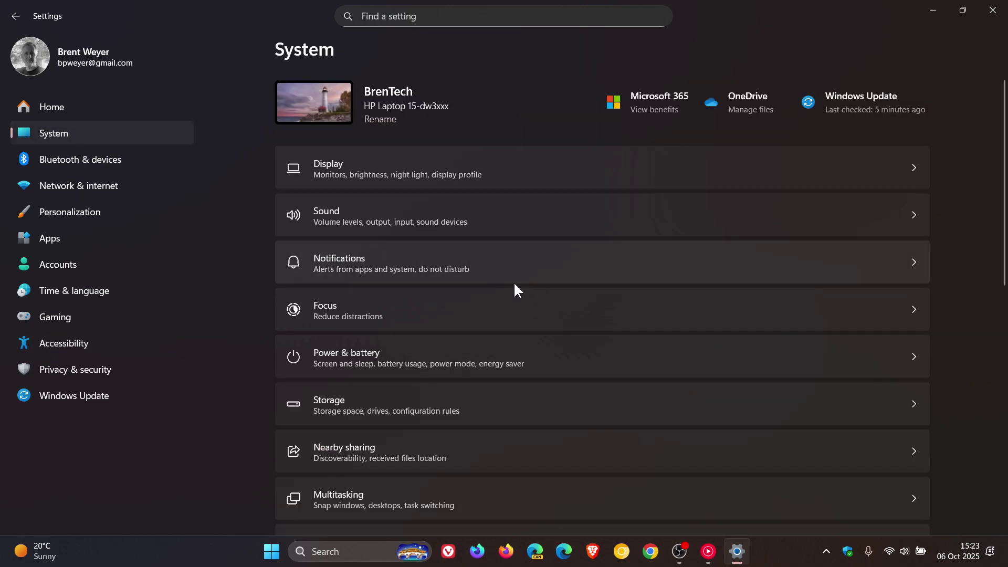
pyautogui.scroll(-2, 600, 326)
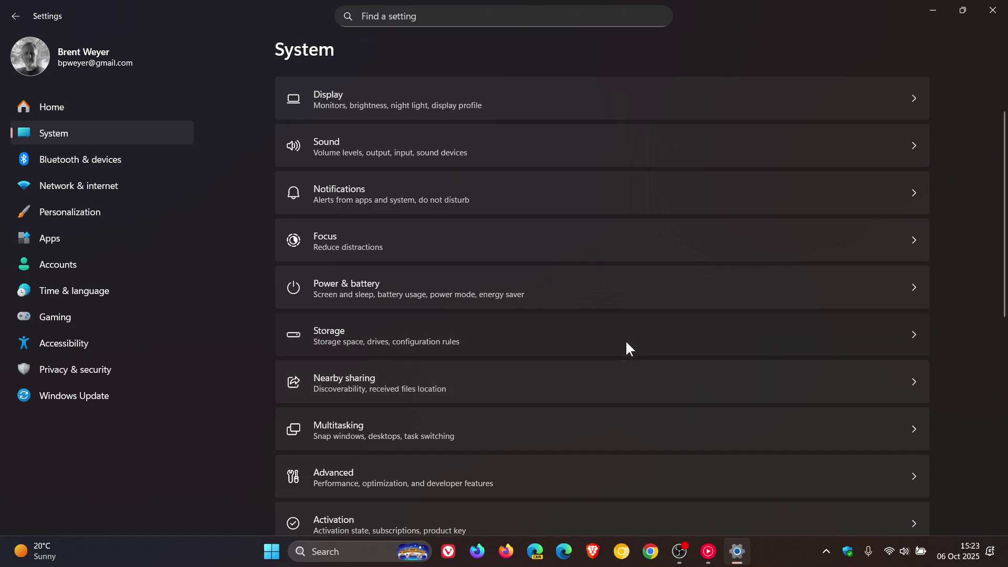
pyautogui.click(626, 343)
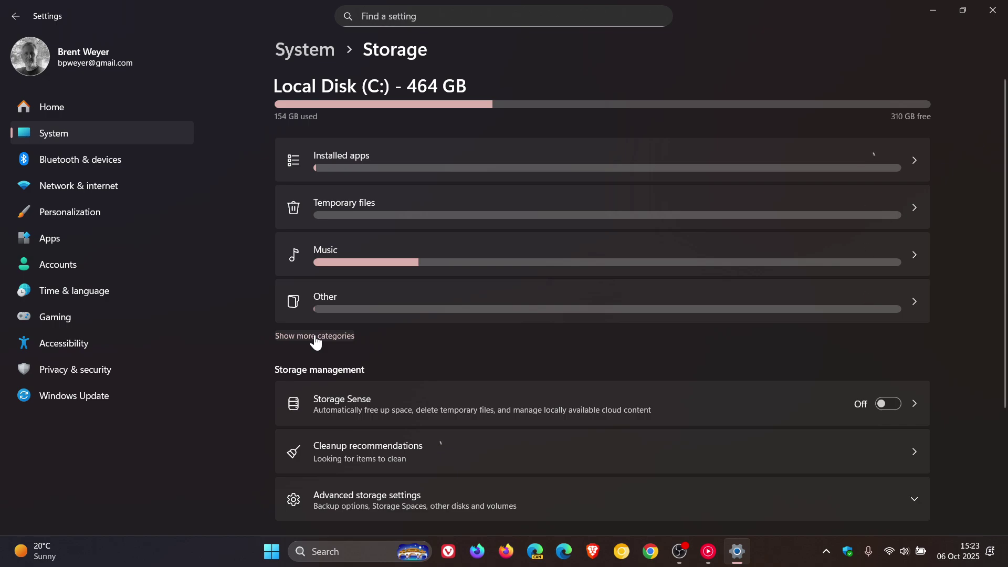
pyautogui.click(467, 204)
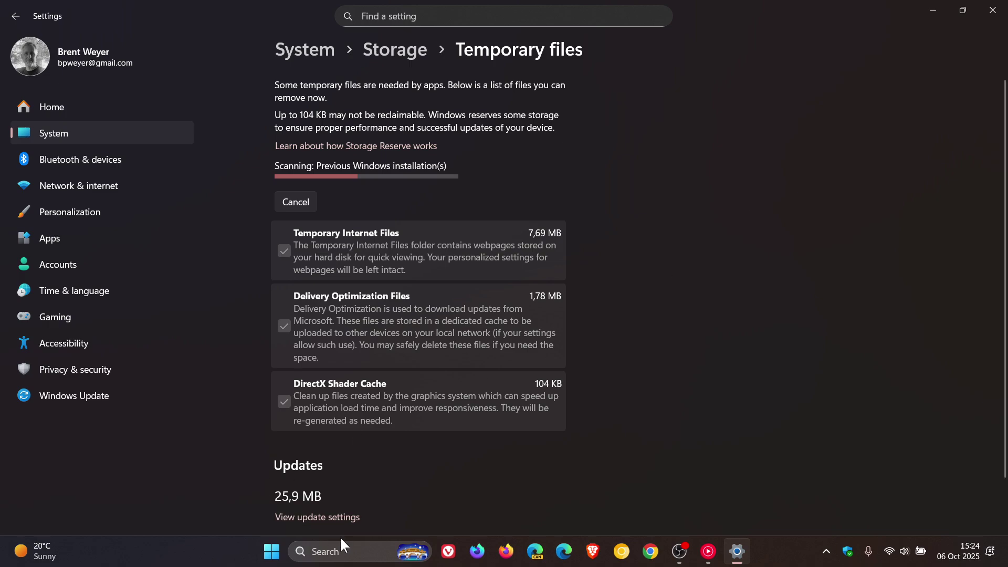
# Step: Launch Disk Cleanup from Start, exit its drive prompt, and switch to Apps in Settings
pyautogui.click(272, 552)
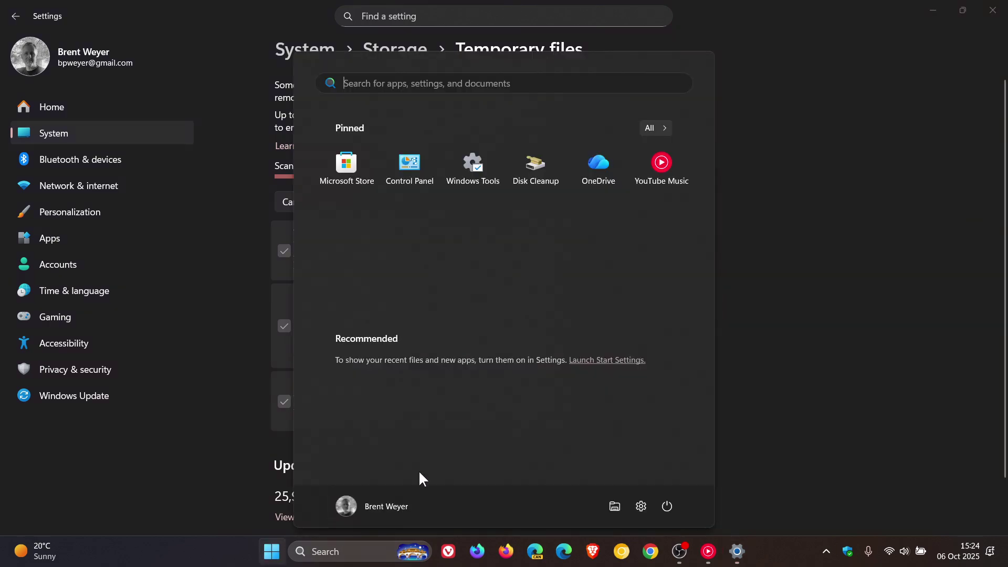
pyautogui.click(535, 181)
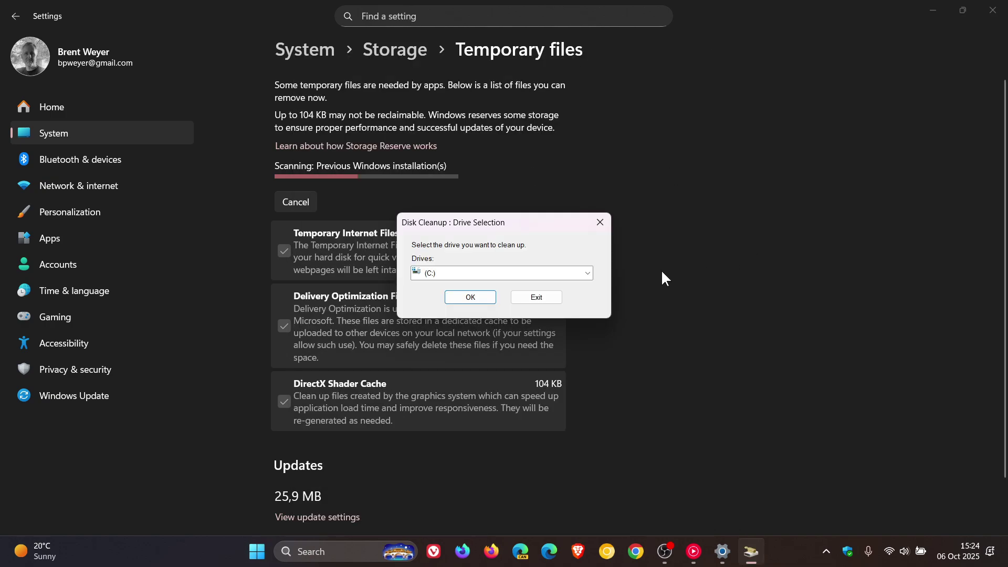
pyautogui.click(604, 221)
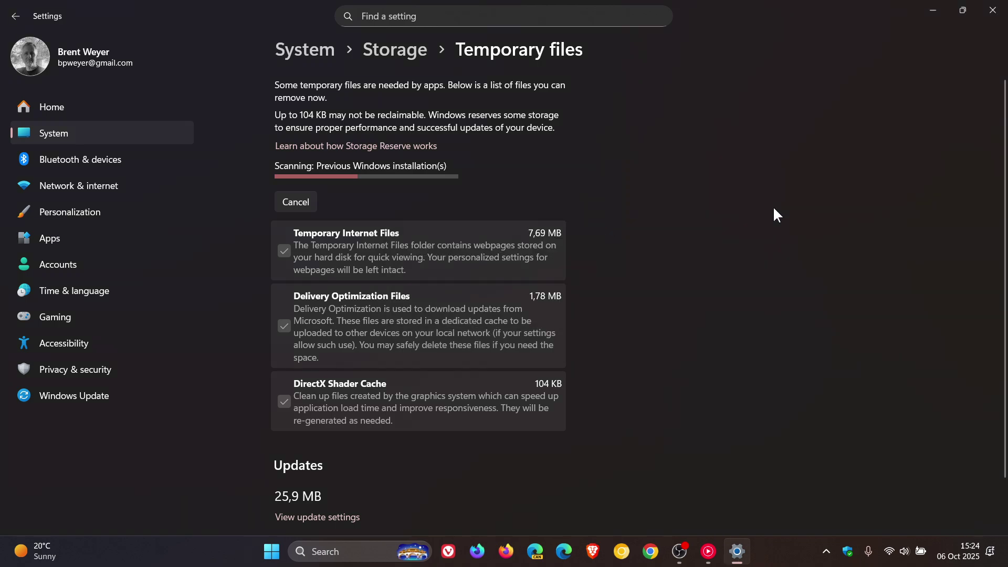
pyautogui.click(44, 241)
# Step: List the 48 installed apps and view Brave's Modify/Uninstall menu, closing it unused
pyautogui.click(646, 103)
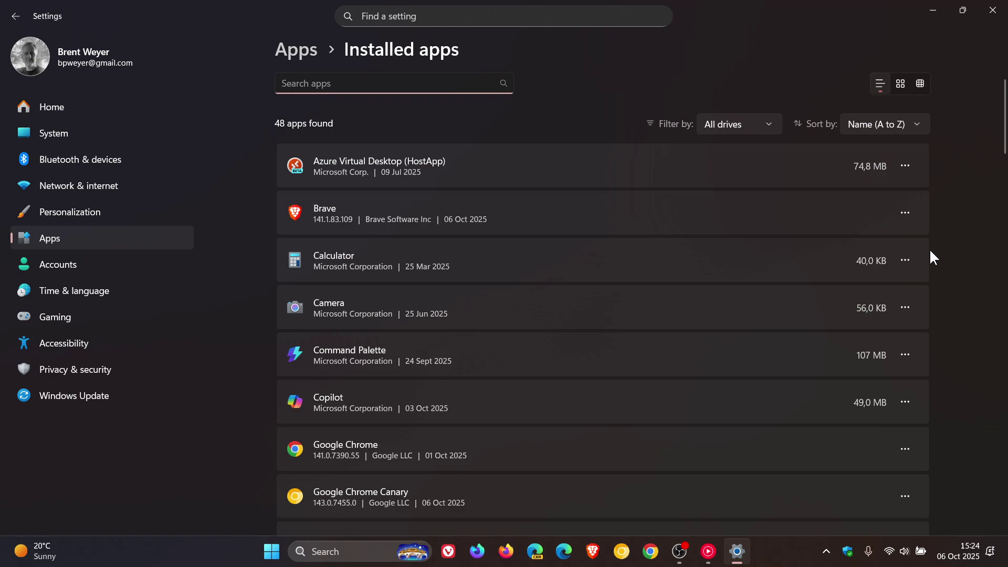
pyautogui.click(910, 212)
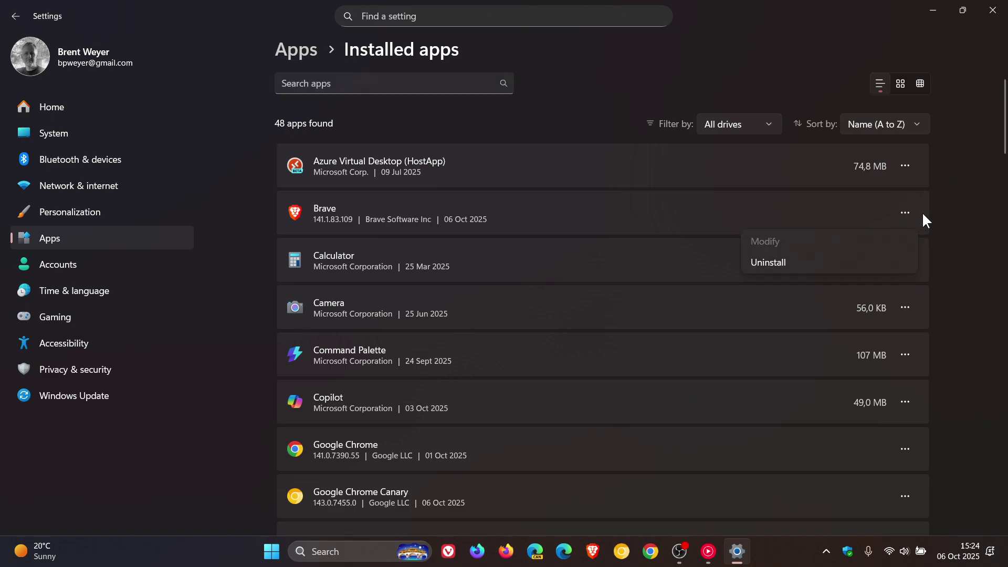
pyautogui.click(982, 151)
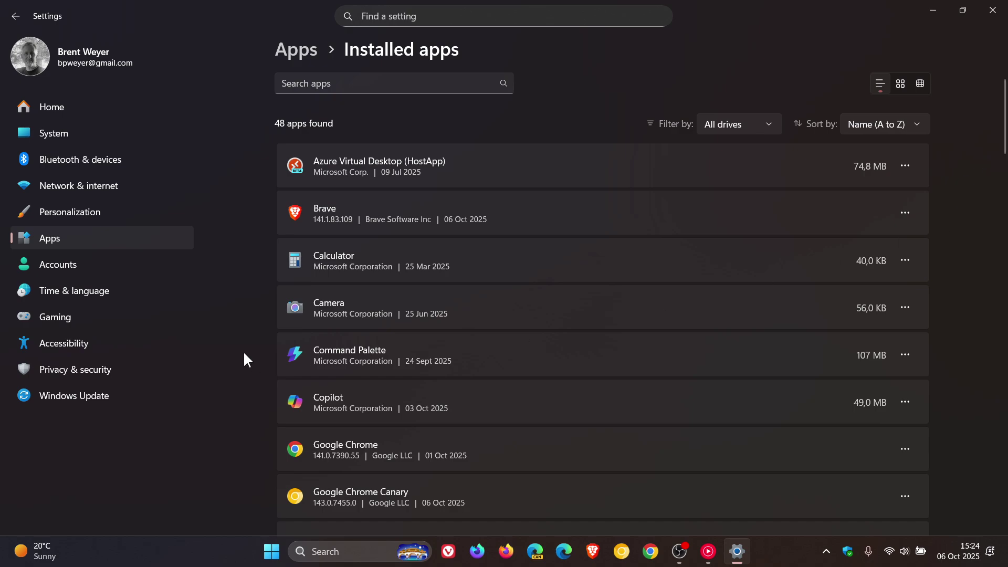
# Step: Review the Startup apps list, where Google Drive, Microsoft OneDrive, Realtek audio and Windows Security are On
pyautogui.click(79, 240)
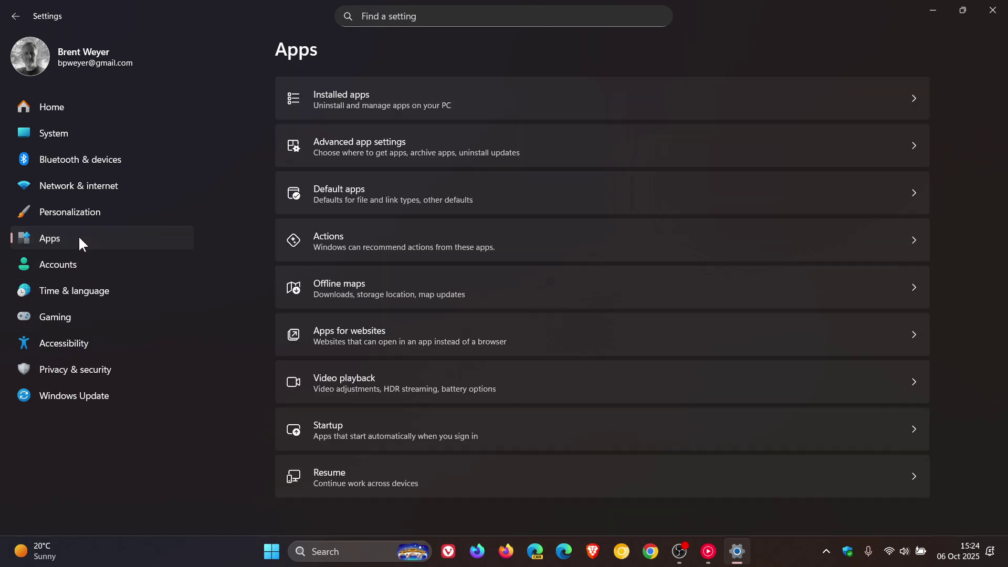
pyautogui.click(642, 442)
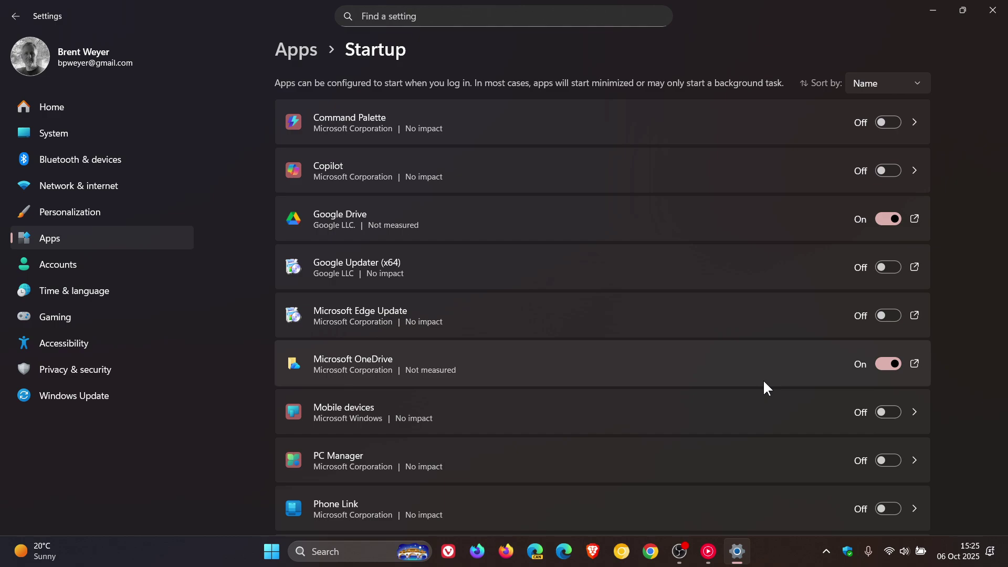
pyautogui.scroll(-3, 735, 268)
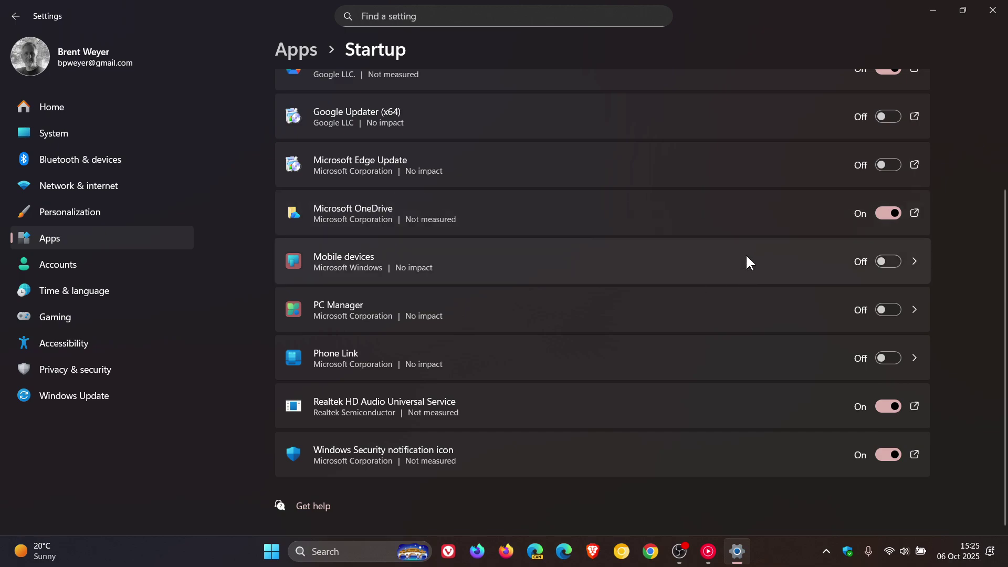
pyautogui.scroll(3, 746, 256)
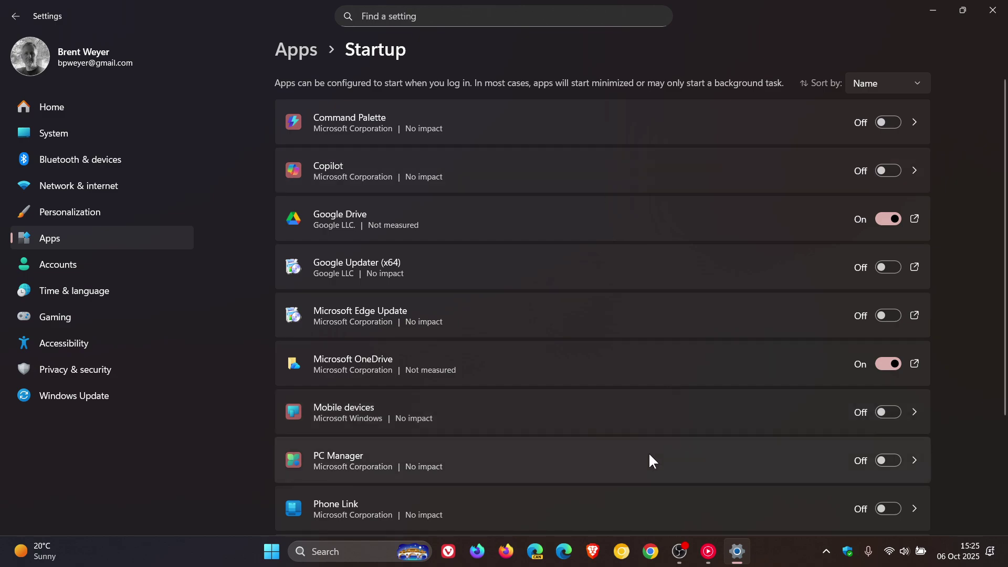
# Step: Show Calculator's advanced options from Installed apps, where background running is set to Never
pyautogui.click(107, 239)
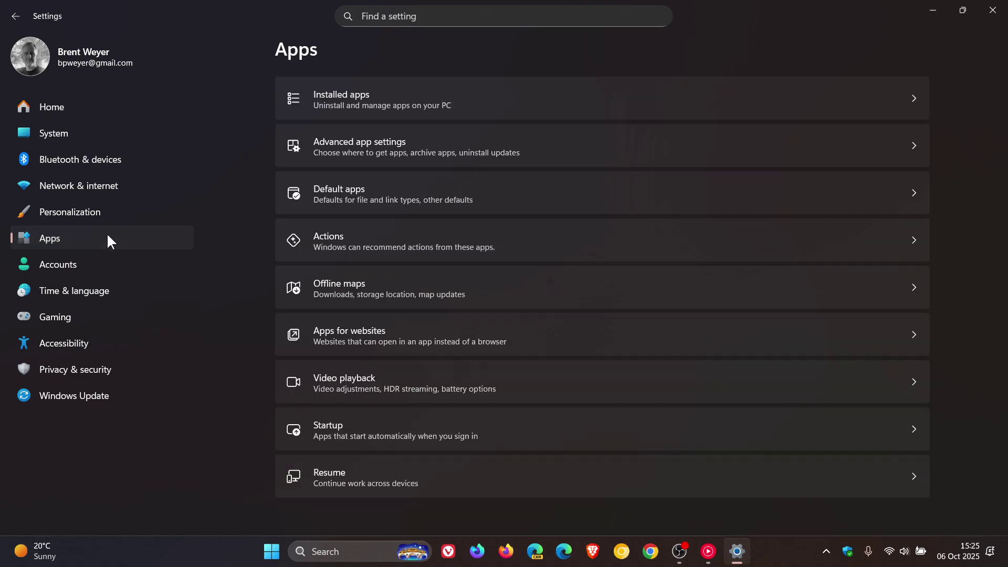
pyautogui.click(654, 95)
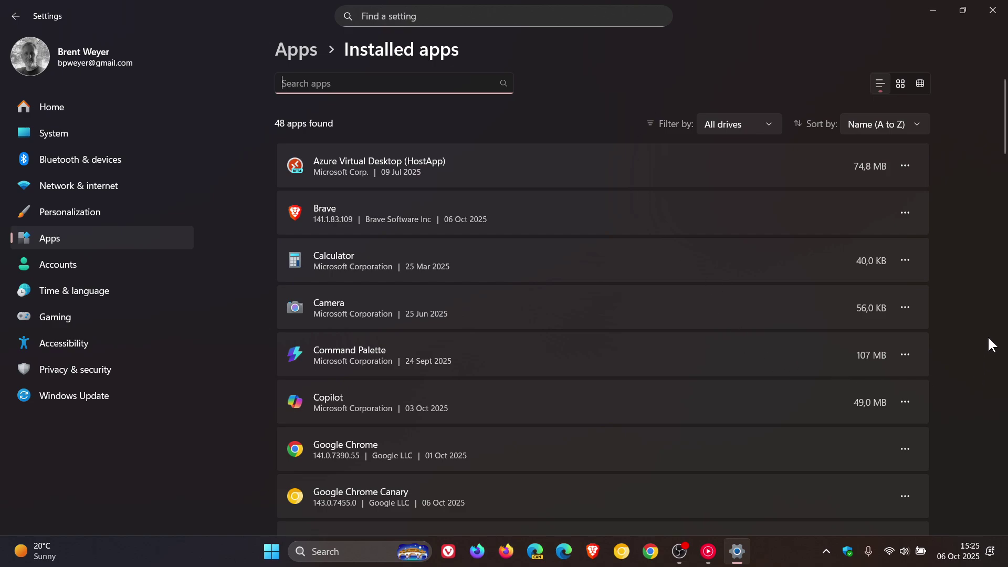
pyautogui.click(906, 260)
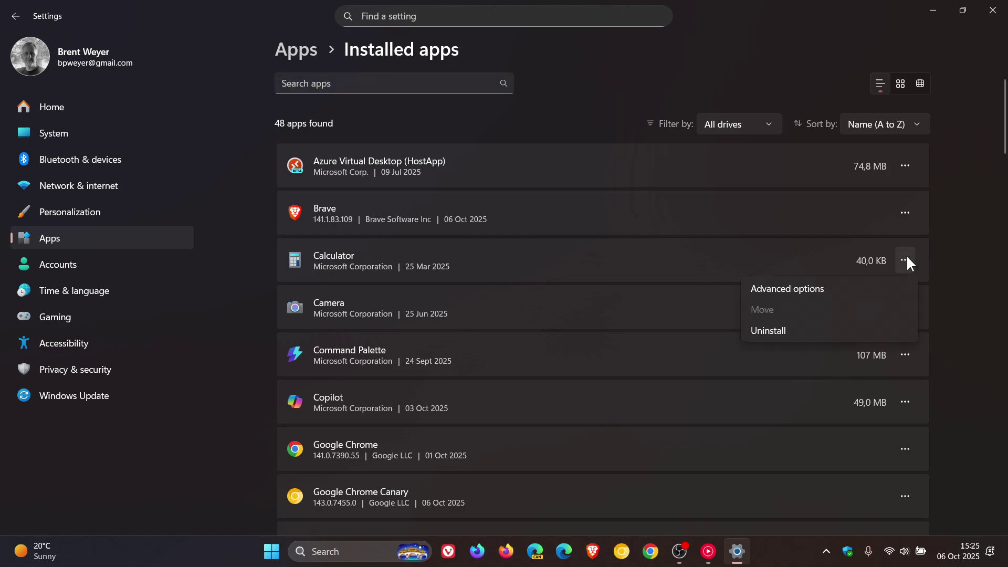
pyautogui.click(824, 290)
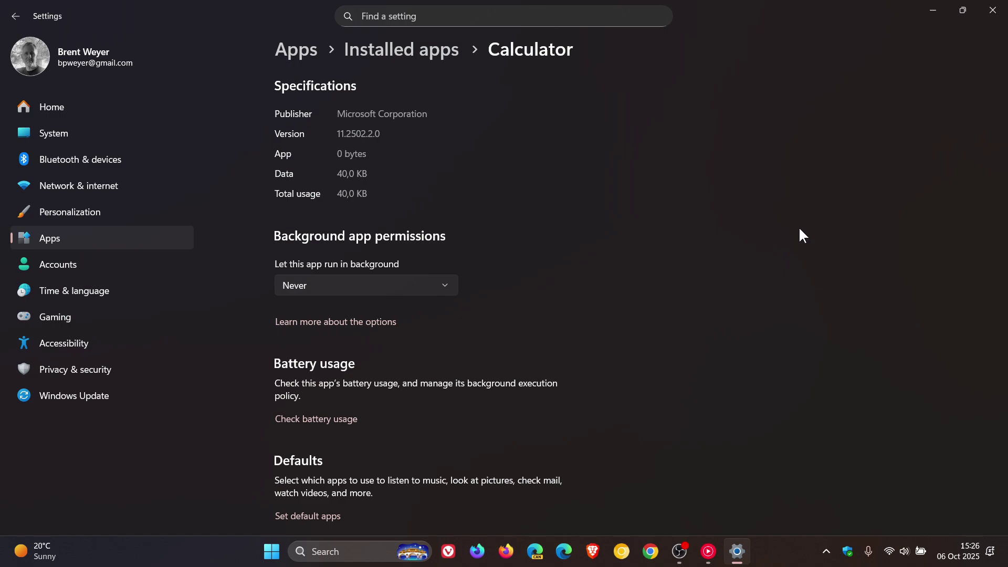
# Step: Review the scan types under Virus & threat protection in Windows Security, then close it
pyautogui.click(934, 11)
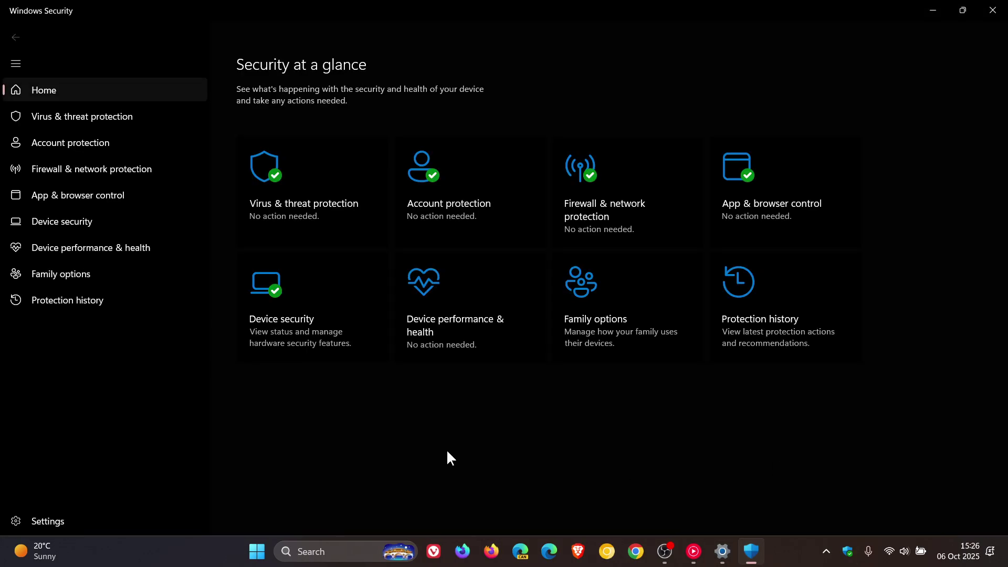
pyautogui.click(90, 119)
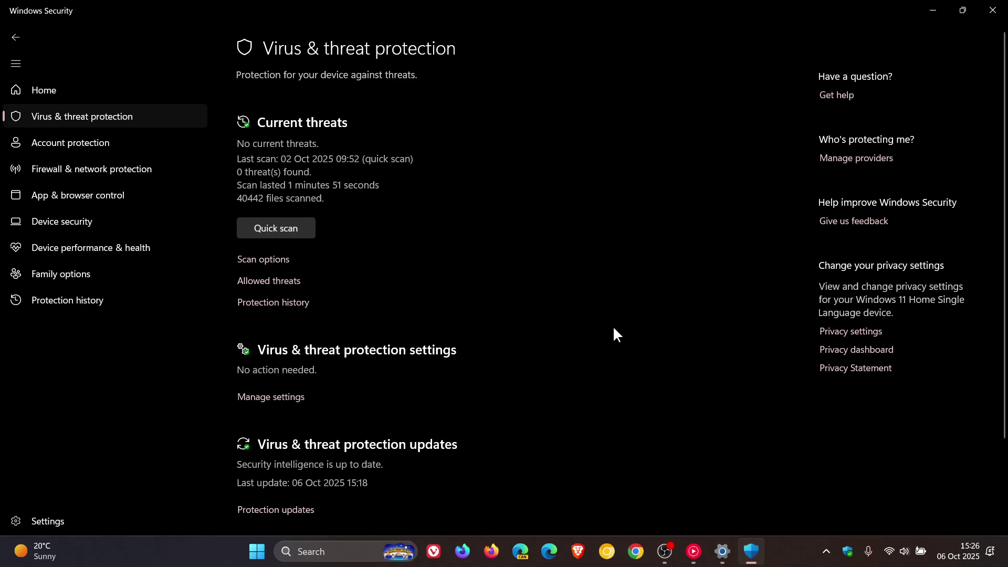
pyautogui.click(265, 260)
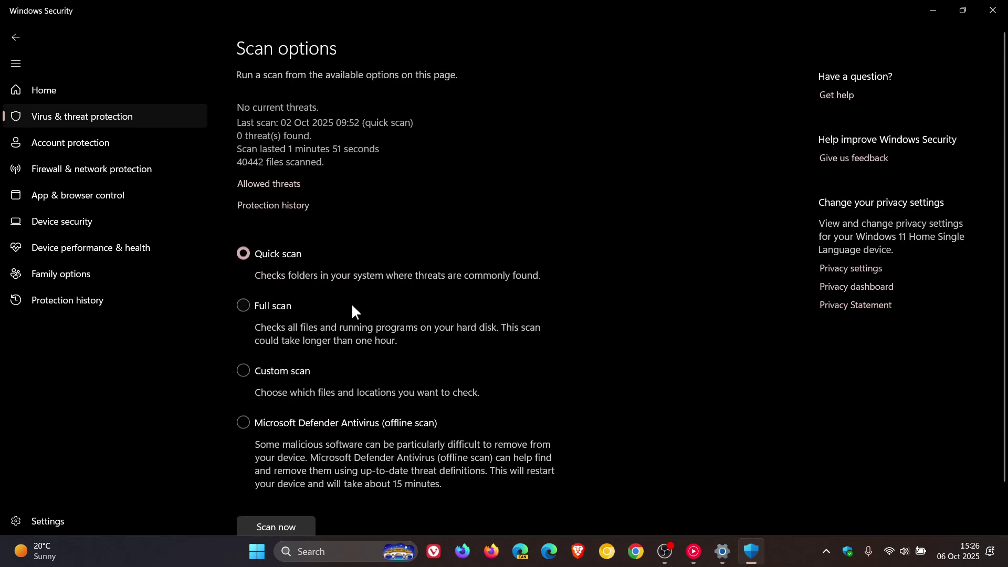
pyautogui.click(992, 10)
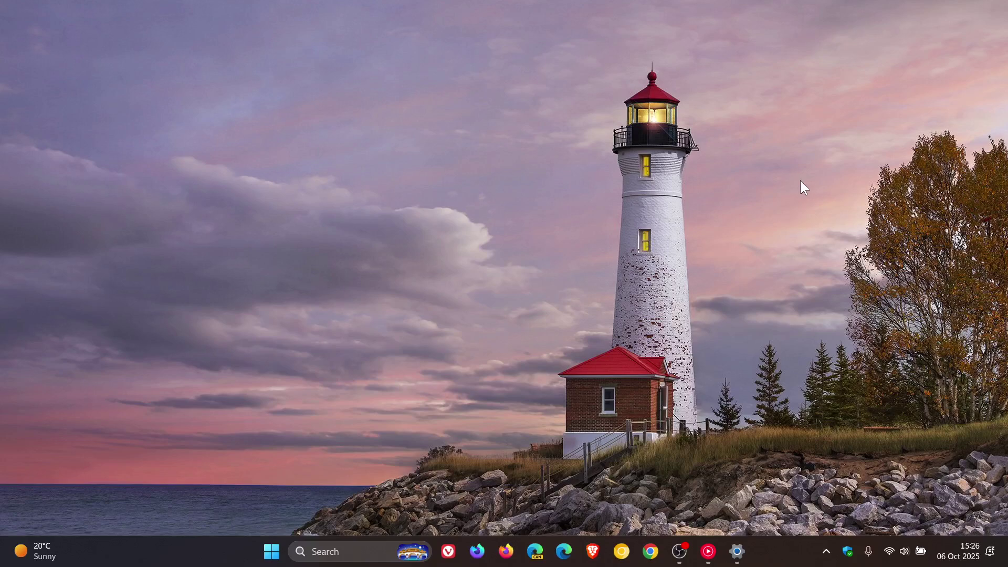
# Step: Search 'resto' and open the restore point settings in System Properties, centred on screen
pyautogui.click(382, 551)
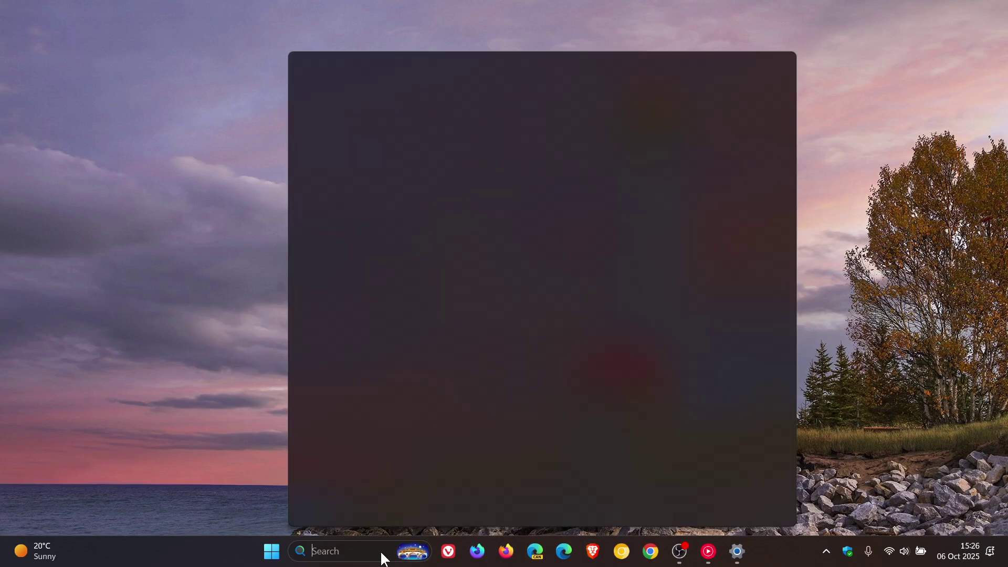
pyautogui.write('rest')
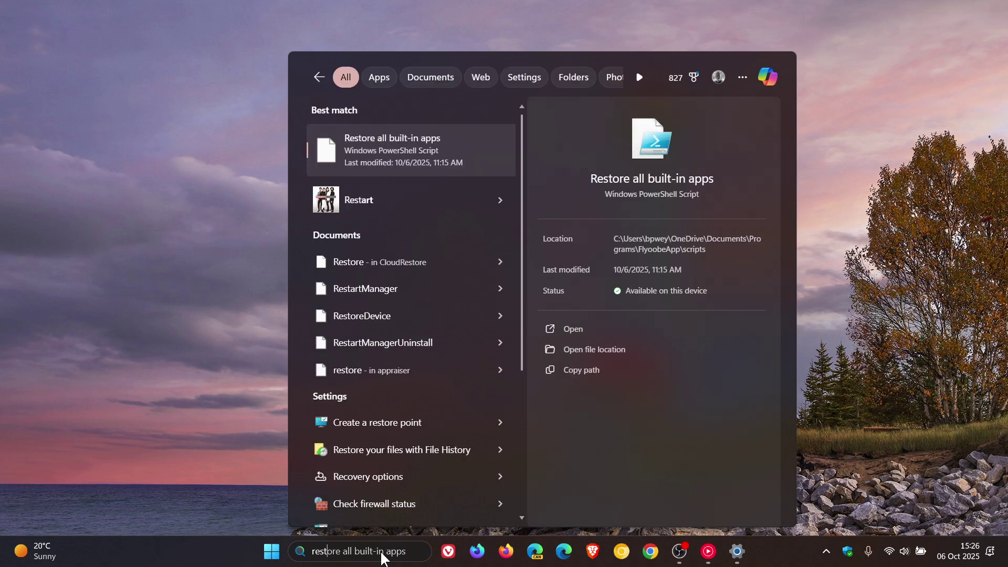
pyautogui.write('o')
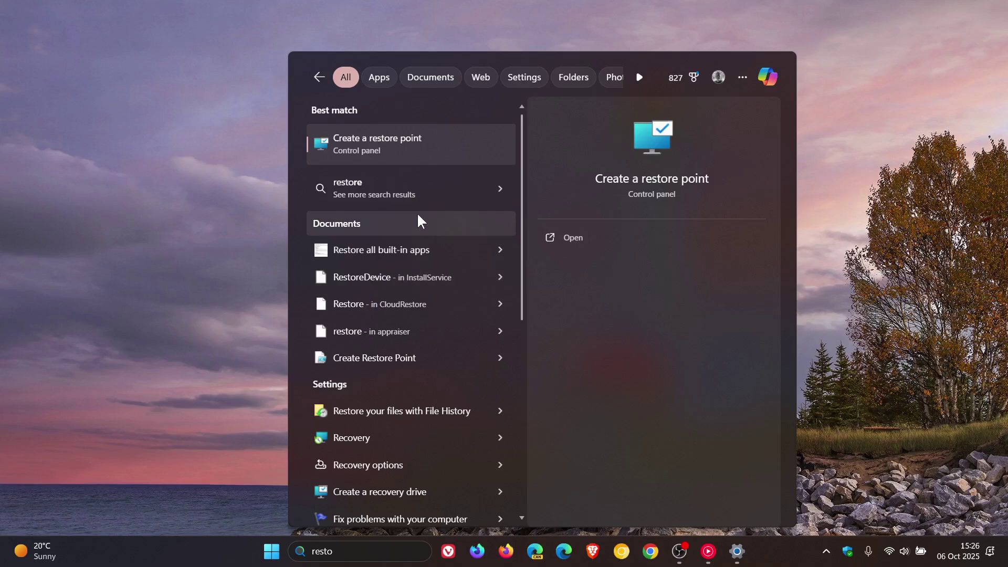
pyautogui.click(412, 143)
pyautogui.moveTo(302, 116); pyautogui.dragTo(535, 126)
# Step: Preview the System Restore wizard for Local Disk (C:) and cancel it without restoring
pyautogui.click(517, 217)
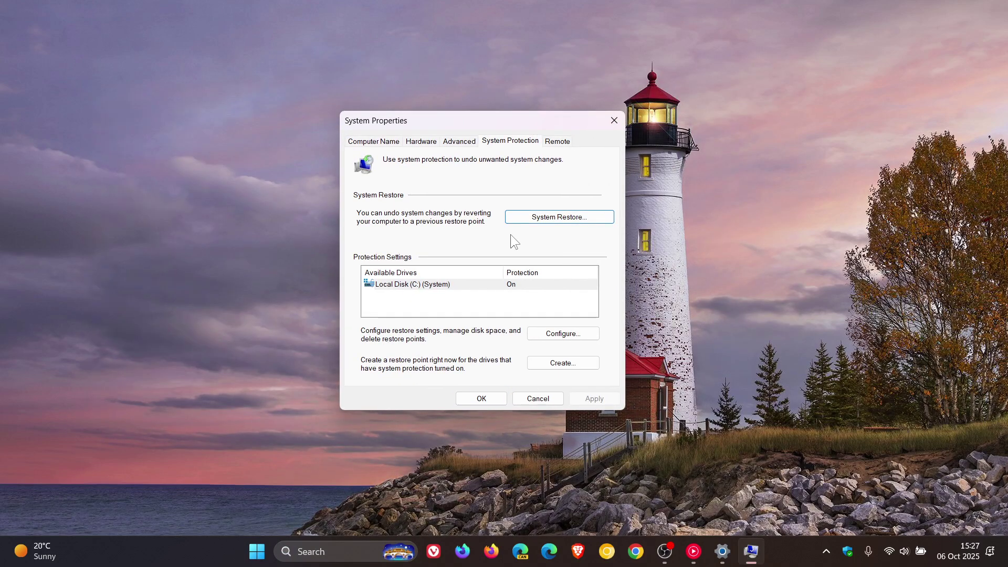
pyautogui.click(563, 217)
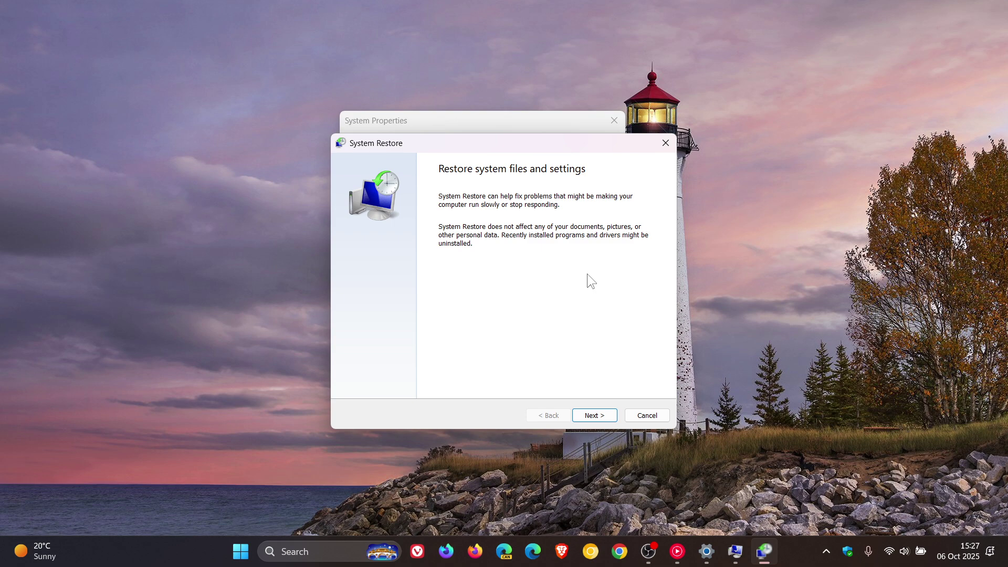
pyautogui.click(645, 418)
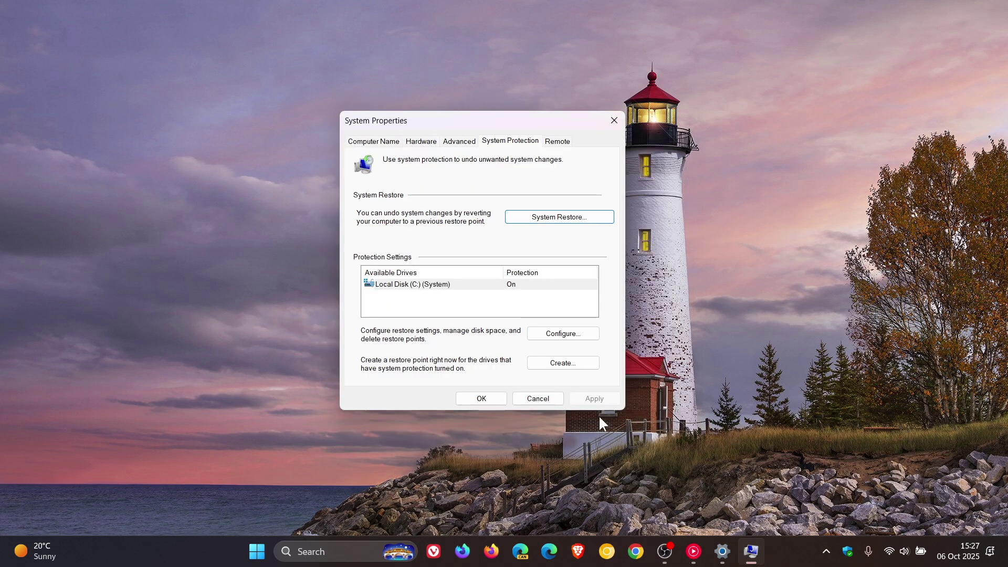
# Step: Cancel System Properties to return to the lighthouse wallpaper desktop
pyautogui.click(547, 402)
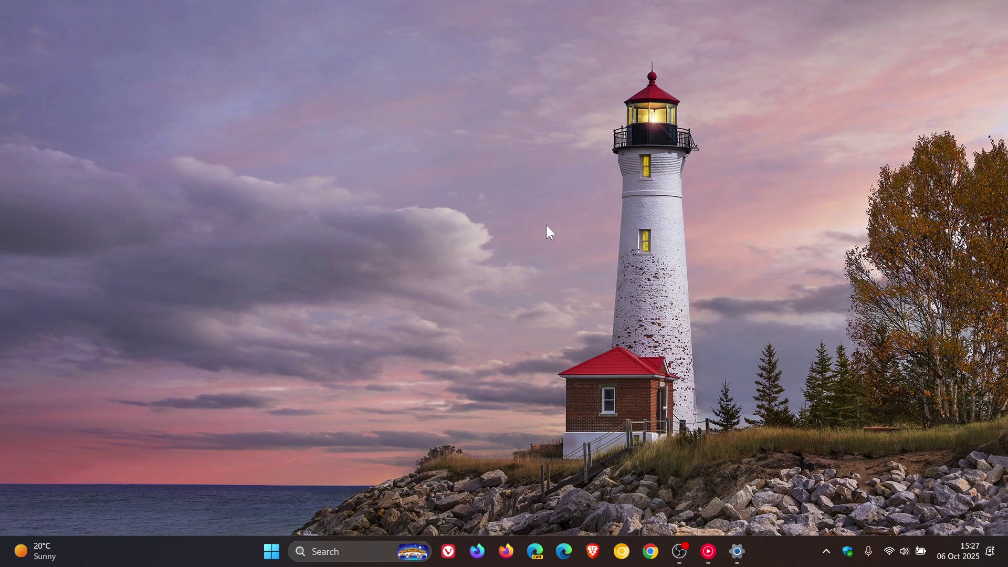